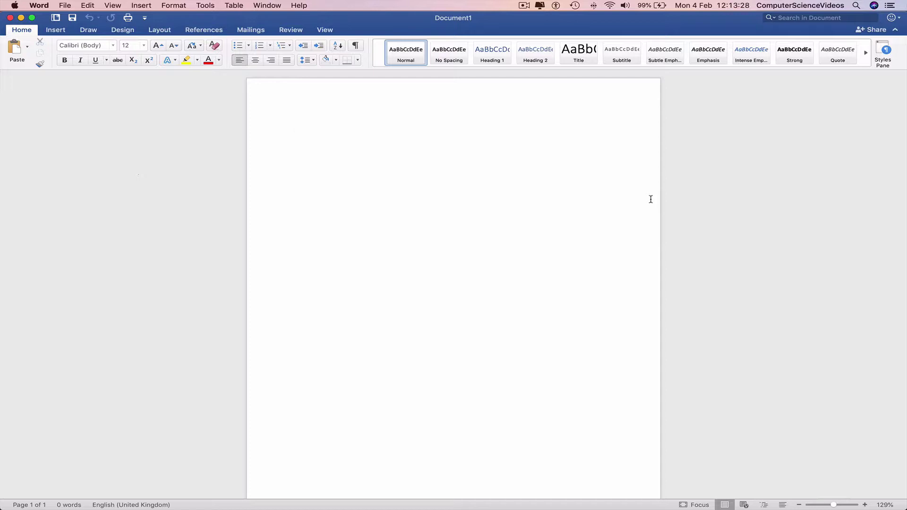
Bring up the Save As dialog and expand it to the full folder browser showing Desktop.
{"action": "key", "text": "super+s"}
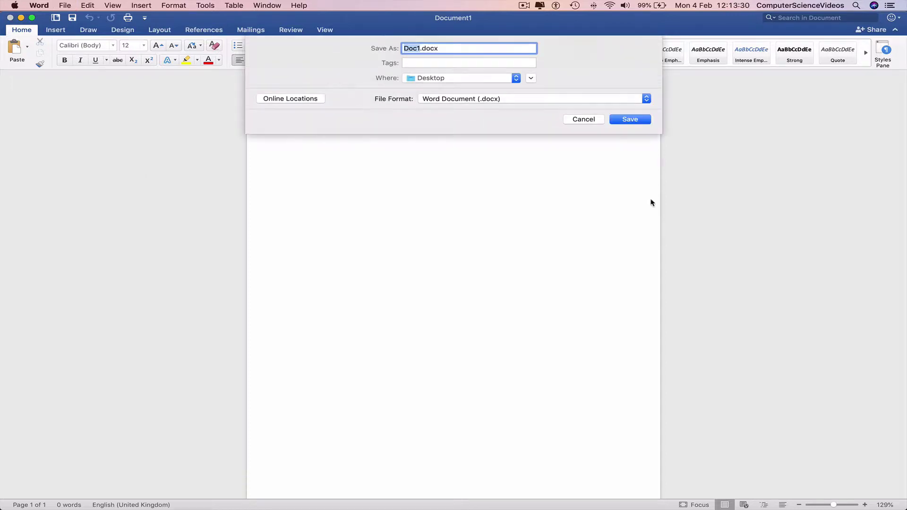
{"action": "left_click", "coordinate": [584, 119]}
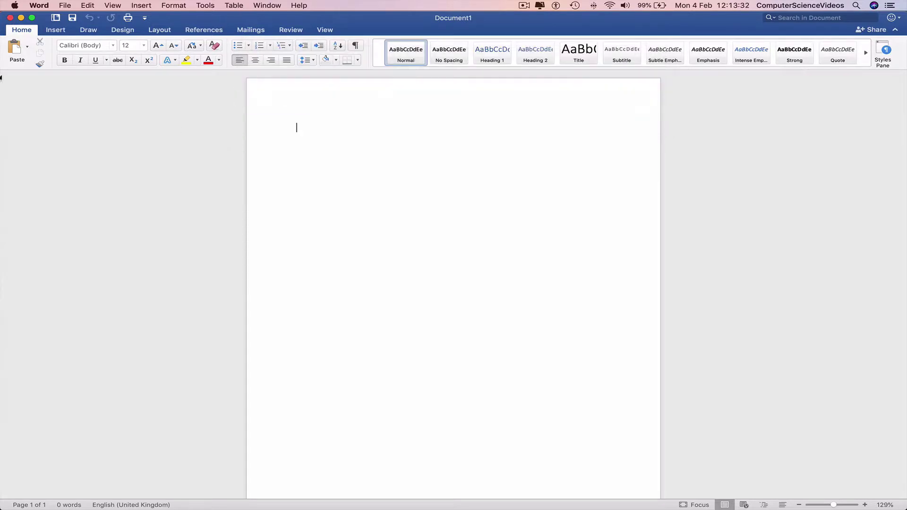
{"action": "left_click", "coordinate": [64, 6]}
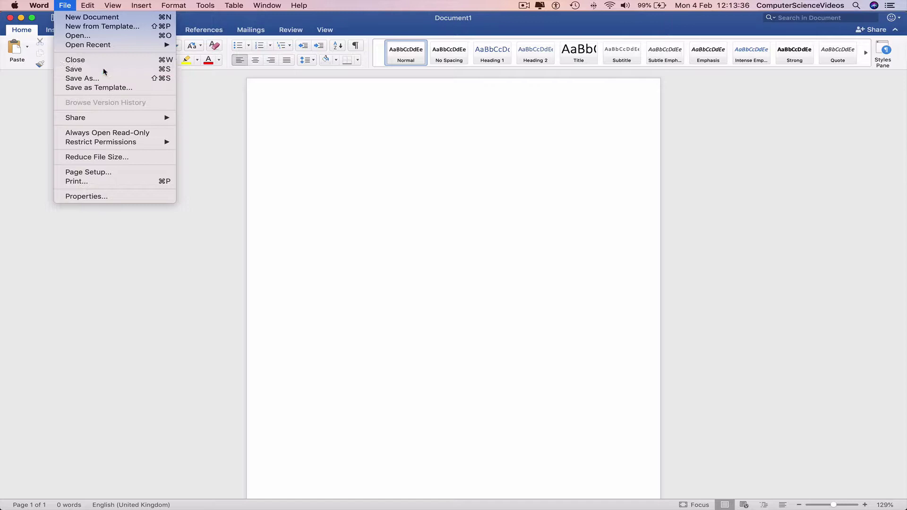
{"action": "left_click", "coordinate": [82, 68]}
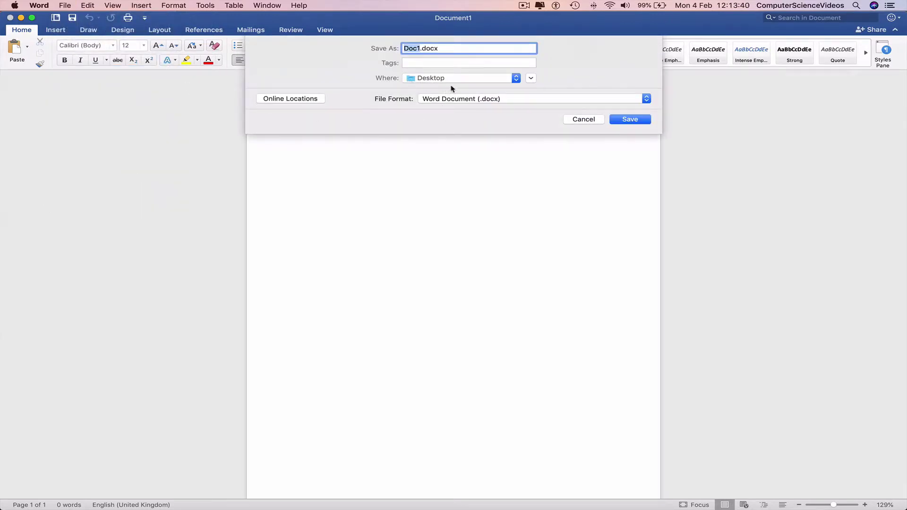
{"action": "left_click", "coordinate": [531, 78]}
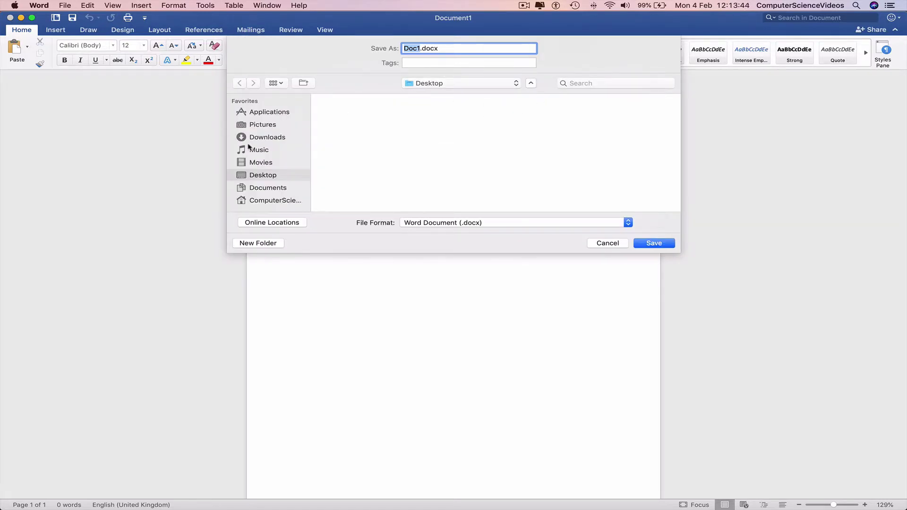
Create a new folder named 'Trial' under Documents and make it the save location.
{"action": "left_click", "coordinate": [276, 188]}
{"action": "left_click", "coordinate": [304, 83]}
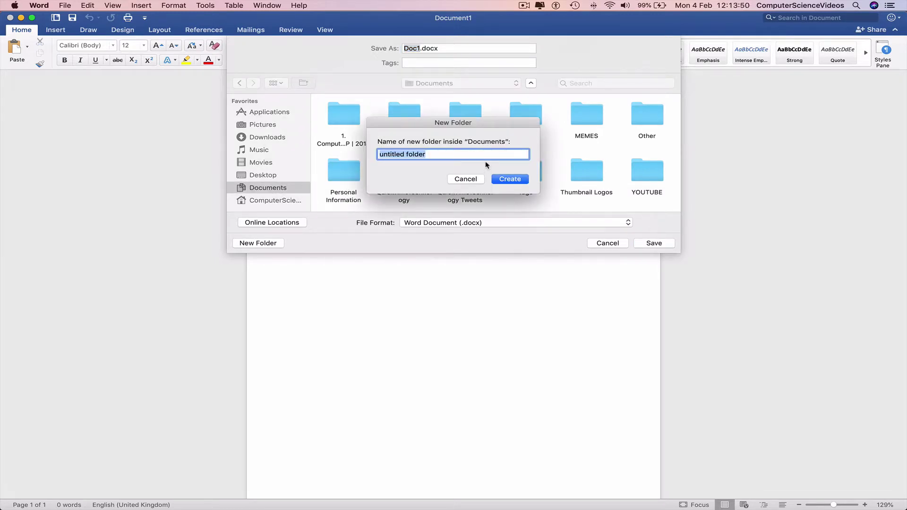
{"action": "type", "text": "Word"}
{"action": "type", "text": " Tutorial"}
{"action": "type", "text": " Trial"}
{"action": "key", "text": "super+a"}
{"action": "key", "text": "BackSpace"}
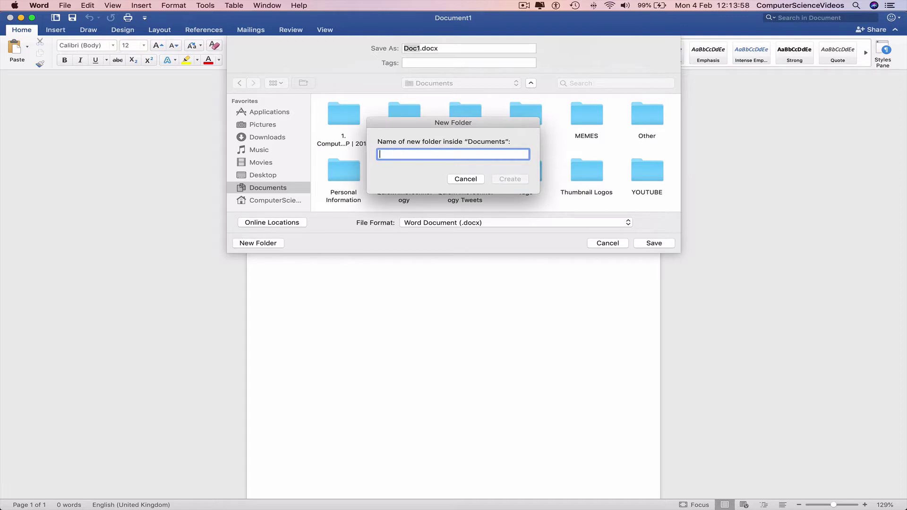
{"action": "type", "text": "Engl"}
{"action": "key", "text": "super+a"}
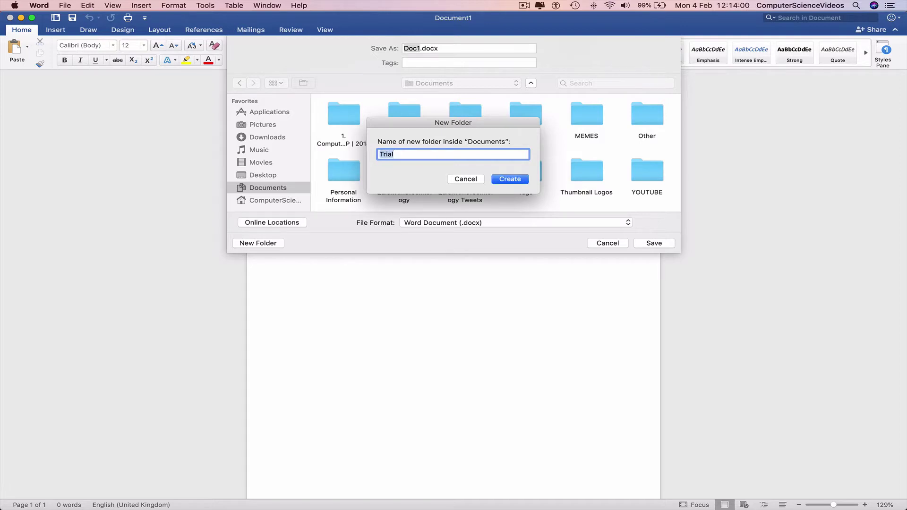
{"action": "key", "text": "BackSpace"}
{"action": "type", "text": "MS "}
{"action": "type", "text": "Office"}
{"action": "key", "text": "super+a"}
{"action": "key", "text": "BackSpace"}
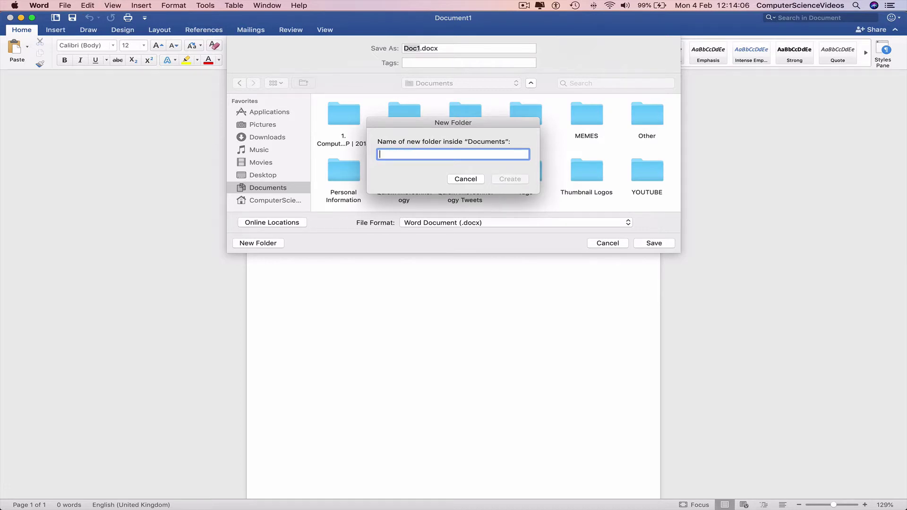
{"action": "type", "text": "Trial"}
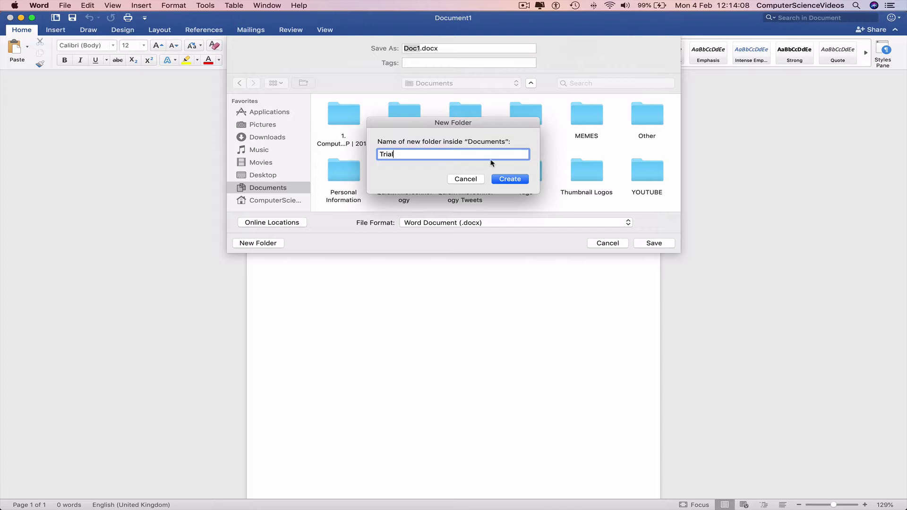
{"action": "left_click", "coordinate": [511, 180]}
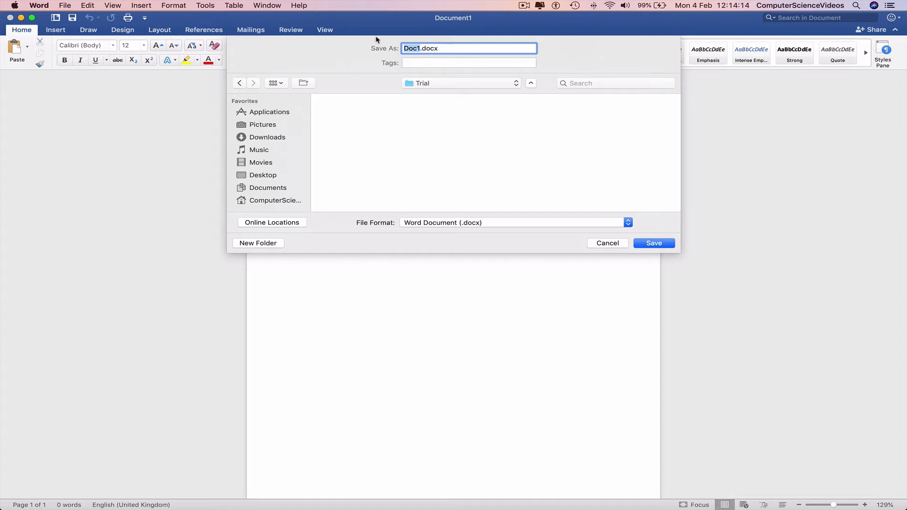
Replace the file name Doc1 with 'Trial' and save it into the Trial folder.
{"action": "left_click", "coordinate": [420, 49]}
{"action": "left_click_drag", "start_coordinate": [421, 48], "coordinate": [404, 49]}
{"action": "type", "text": "Trial"}
{"action": "left_click", "coordinate": [660, 245]}
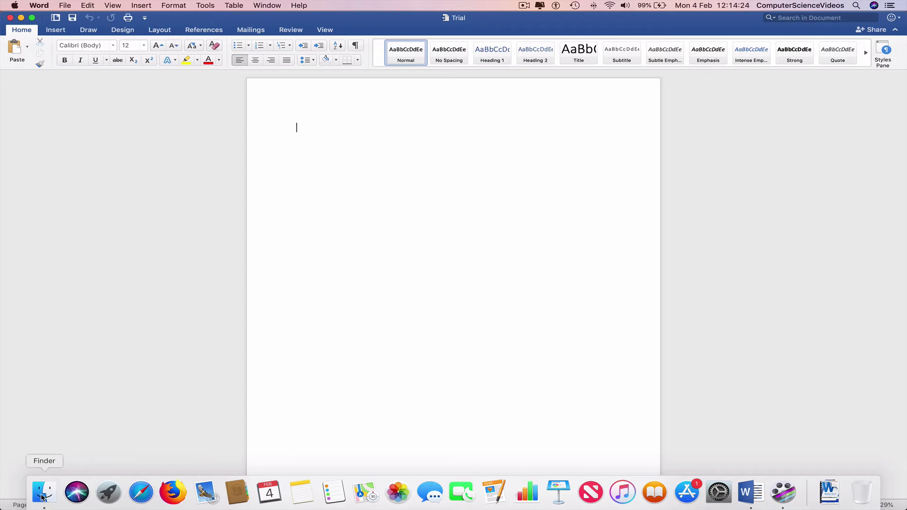
{"action": "left_click", "coordinate": [45, 492]}
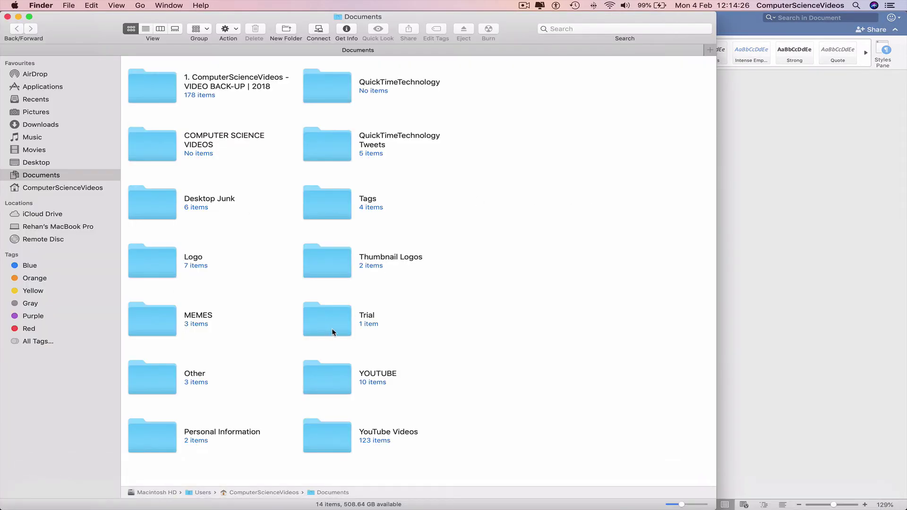
{"action": "left_click", "coordinate": [341, 324]}
{"action": "double_click", "coordinate": [341, 323]}
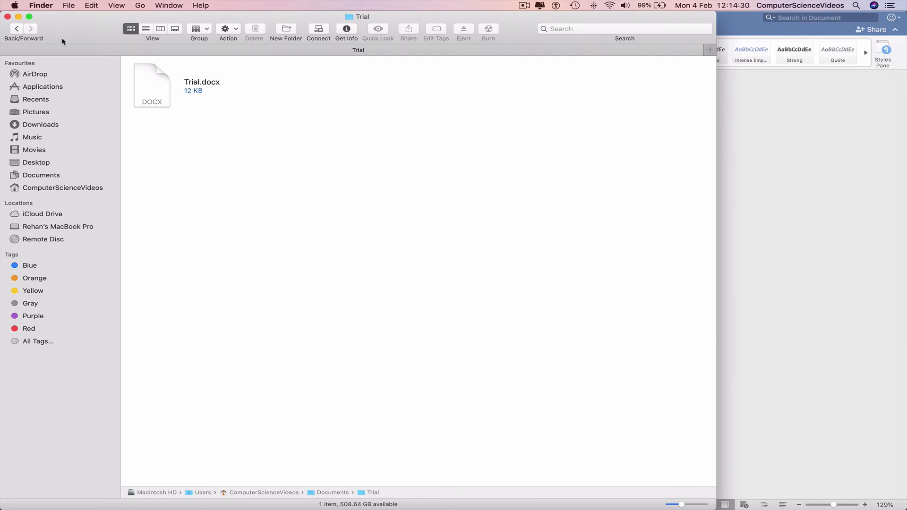
{"action": "left_click", "coordinate": [8, 17]}
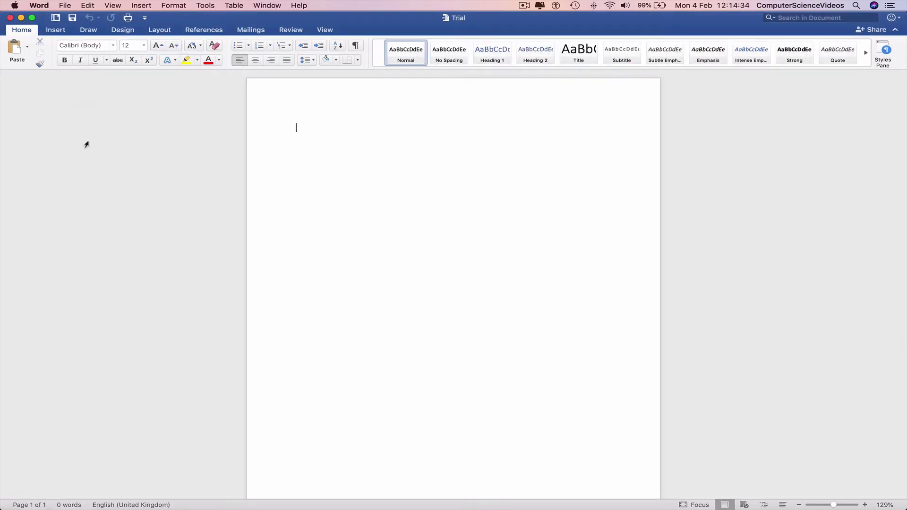